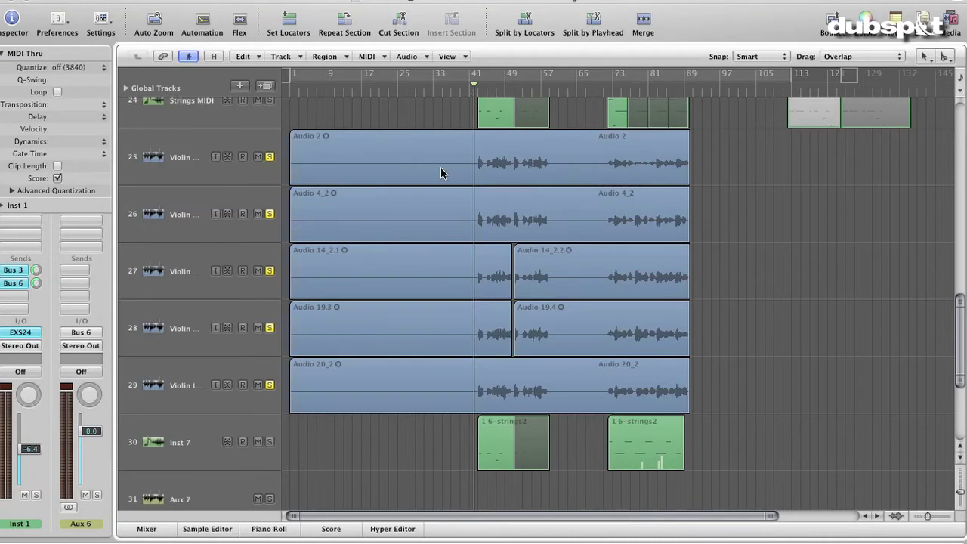
Scroll the Arrange area back up from the violin layers toward track 1 and the cs-80v synth
{"action": "scroll", "coordinate": [441, 190], "scroll_direction": "up", "scroll_amount": 20}
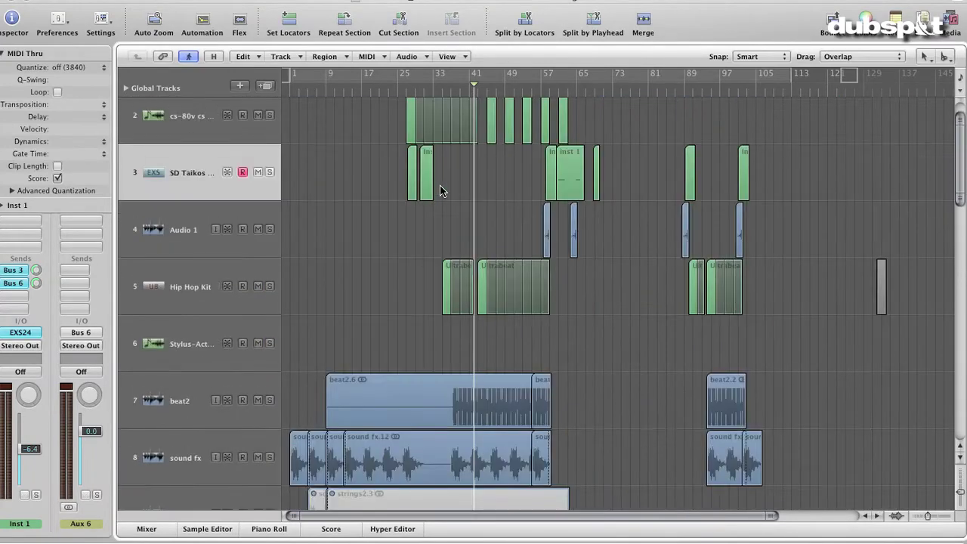
{"action": "scroll", "coordinate": [440, 185], "scroll_direction": "up", "scroll_amount": 1}
{"action": "scroll", "coordinate": [439, 185], "scroll_direction": "down", "scroll_amount": 6}
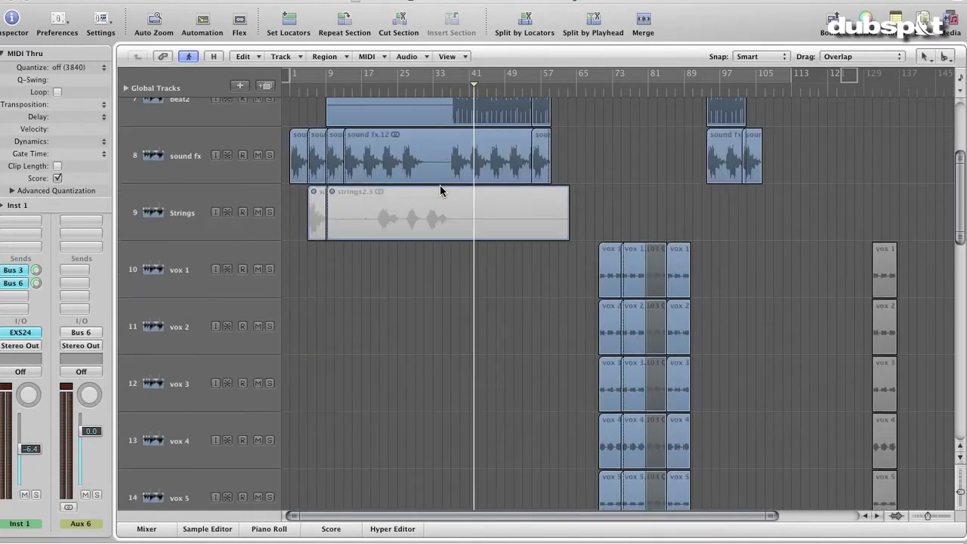
{"action": "scroll", "coordinate": [440, 189], "scroll_direction": "down", "scroll_amount": 17}
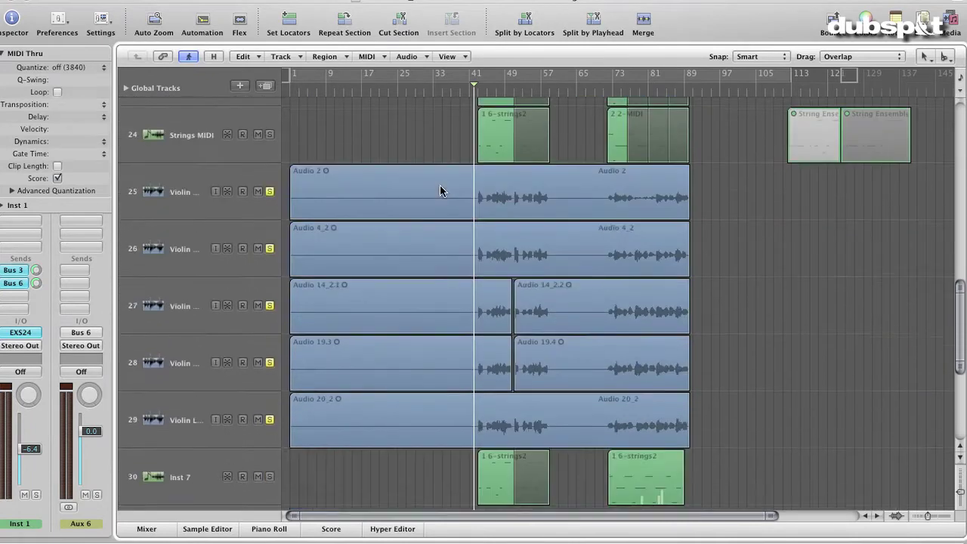
{"action": "scroll", "coordinate": [439, 190], "scroll_direction": "down", "scroll_amount": 2}
{"action": "scroll", "coordinate": [439, 190], "scroll_direction": "up", "scroll_amount": 2}
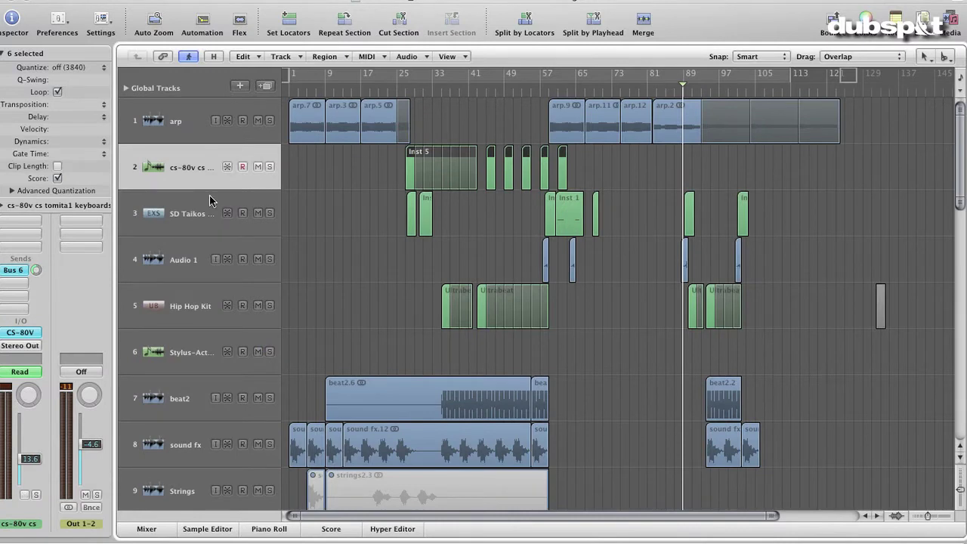
Look over the CS-80V patch, then solo the cs-80v synth track
{"action": "left_click", "coordinate": [22, 332]}
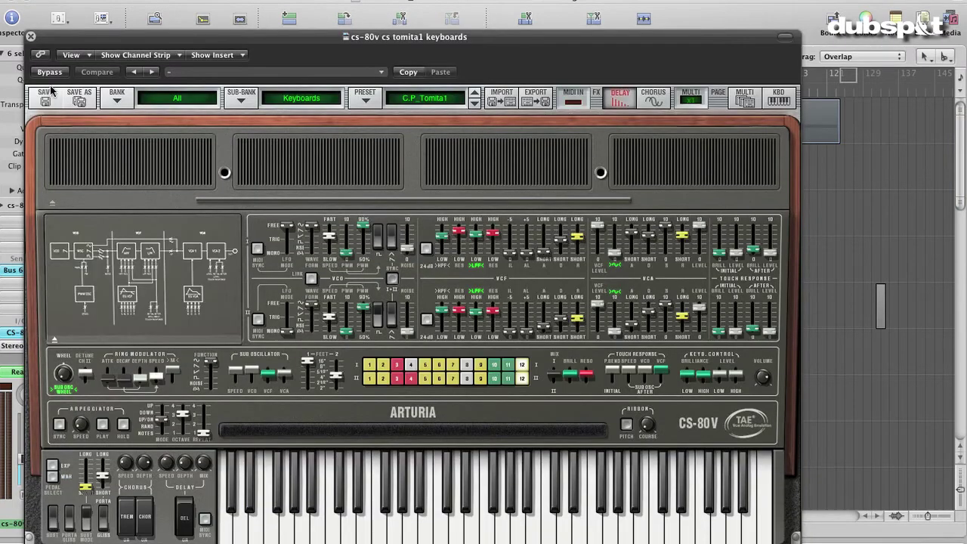
{"action": "left_click", "coordinate": [30, 35]}
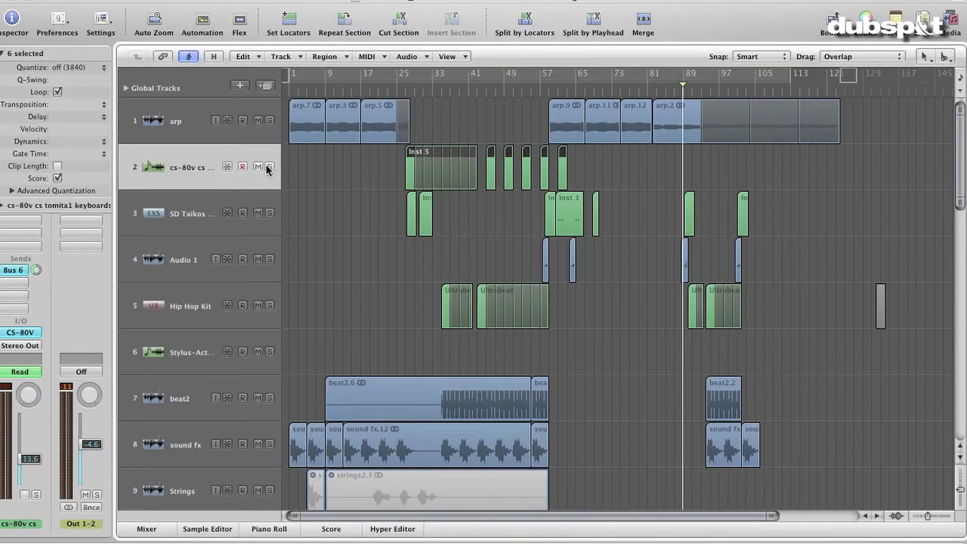
{"action": "left_click", "coordinate": [269, 166]}
Play the soloed synth, add SD Taikos to the solo, and restart from an earlier bar
{"action": "key", "text": "space"}
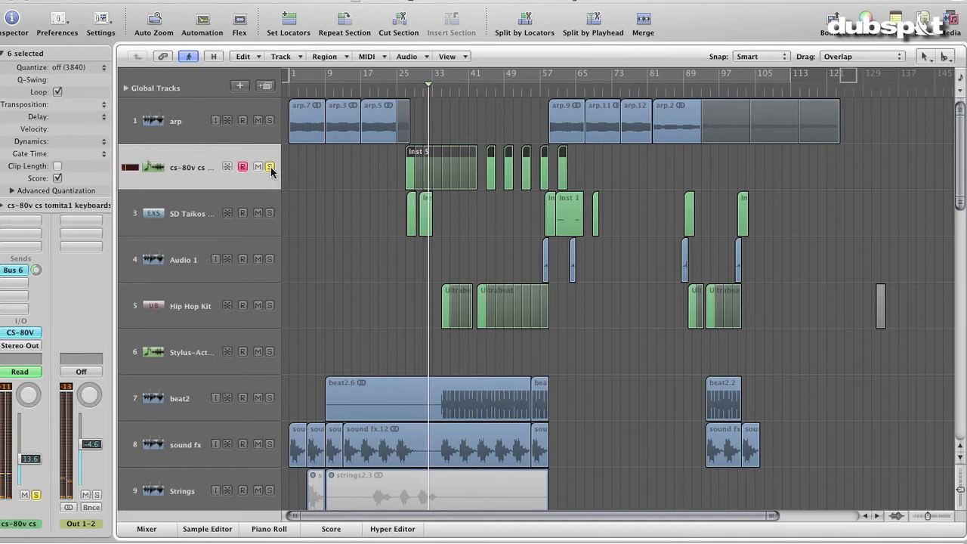
{"action": "left_click", "coordinate": [270, 213]}
{"action": "left_click", "coordinate": [417, 92]}
Unsolo SD Taikos, then in Hip Hop Kit's Ultrabeat toggle Woodblock step 14 on and back off
{"action": "left_click", "coordinate": [269, 214]}
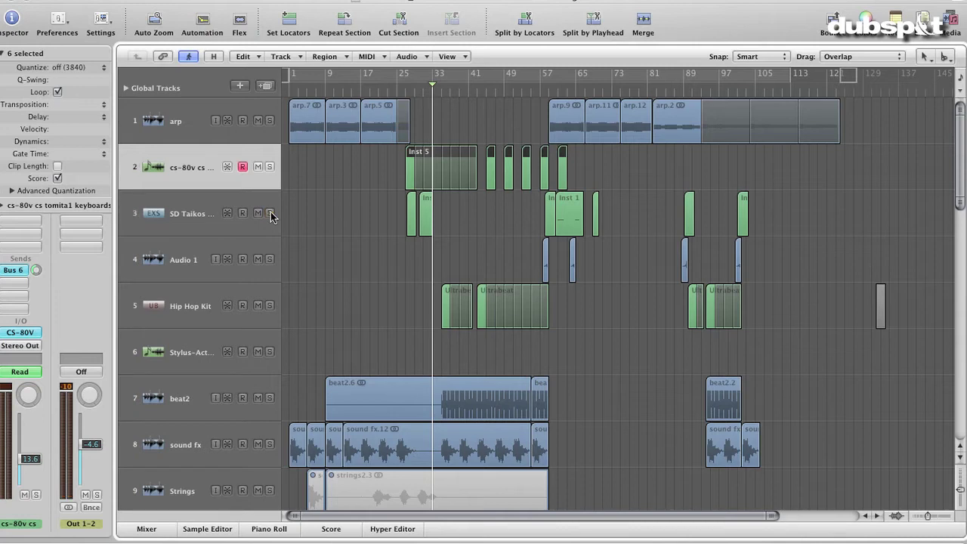
{"action": "left_click", "coordinate": [194, 307]}
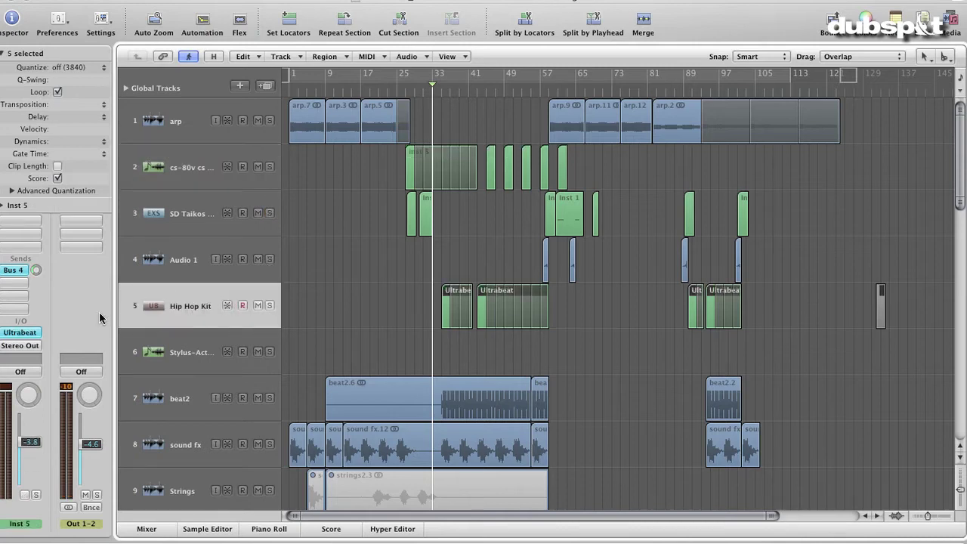
{"action": "left_click", "coordinate": [28, 336]}
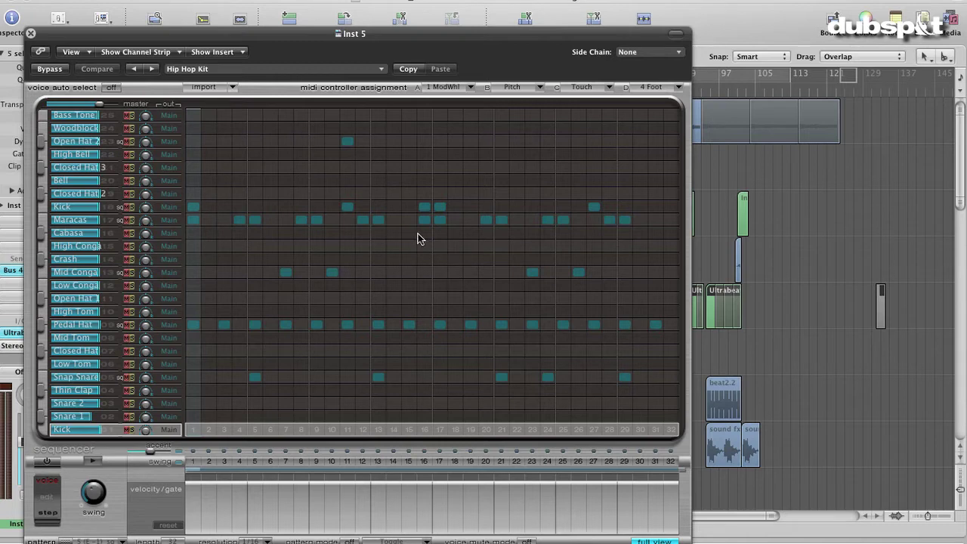
{"action": "left_click", "coordinate": [393, 129]}
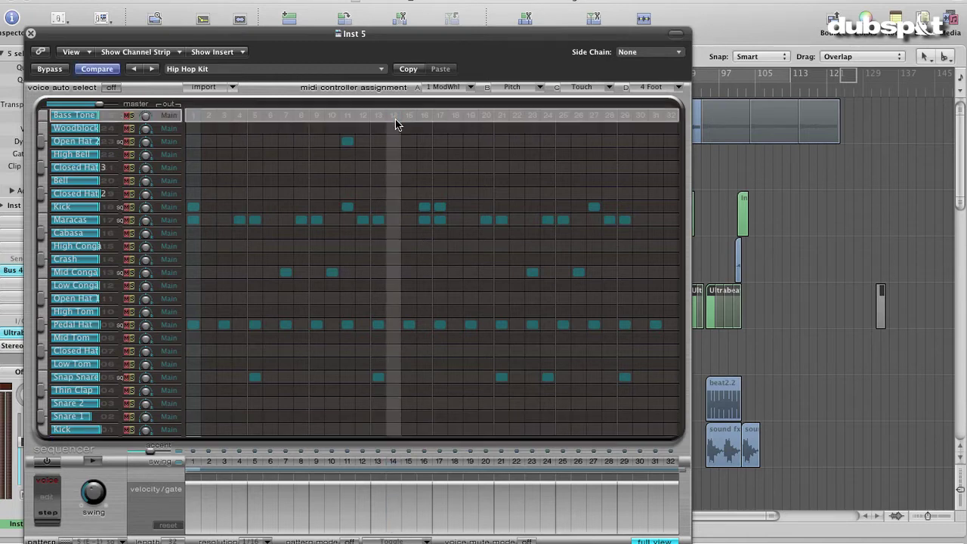
{"action": "left_click", "coordinate": [394, 129]}
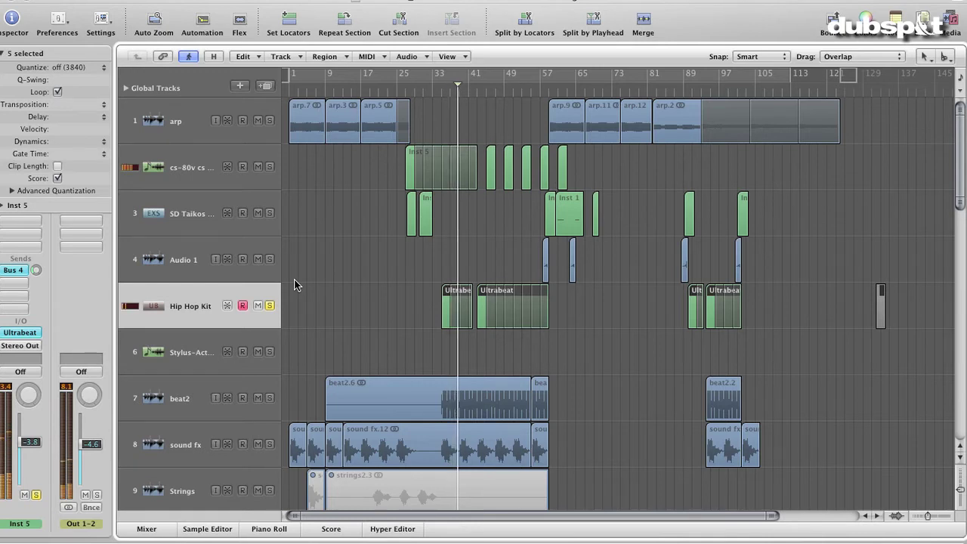
Unsolo Hip Hop Kit and solo the VOTA Demons and PRA Women vocal tracks
{"action": "left_click", "coordinate": [270, 305]}
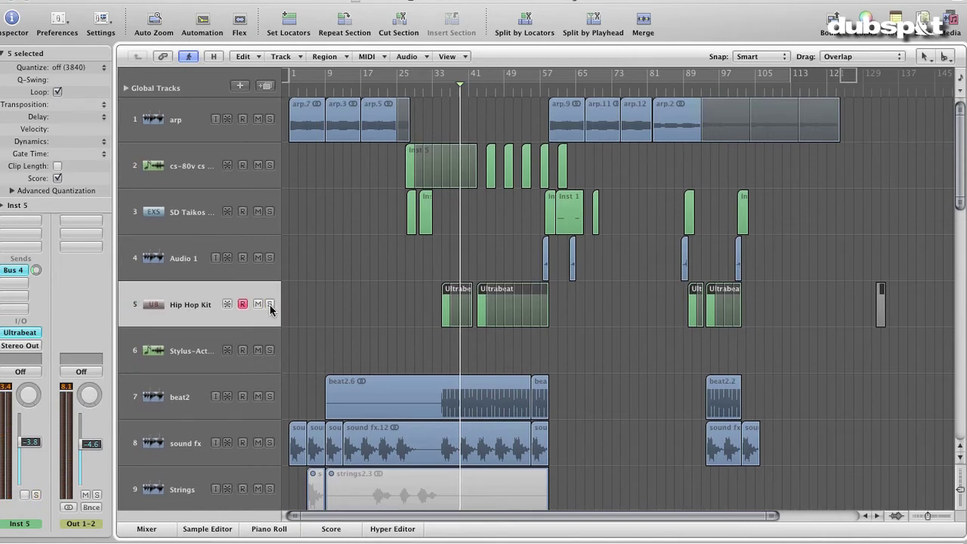
{"action": "scroll", "coordinate": [269, 310], "scroll_direction": "down", "scroll_amount": 15}
{"action": "scroll", "coordinate": [270, 310], "scroll_direction": "down", "scroll_amount": 6}
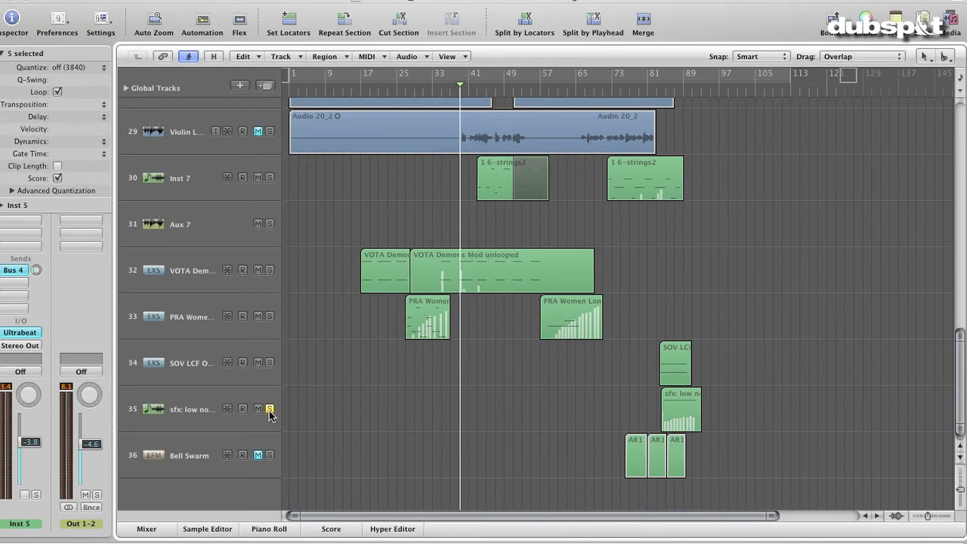
{"action": "left_click_drag", "start_coordinate": [270, 315], "coordinate": [269, 270]}
Play the vocal samples from bar 17, then around bar 25, then unsolo VOTA Demons
{"action": "left_click", "coordinate": [361, 92]}
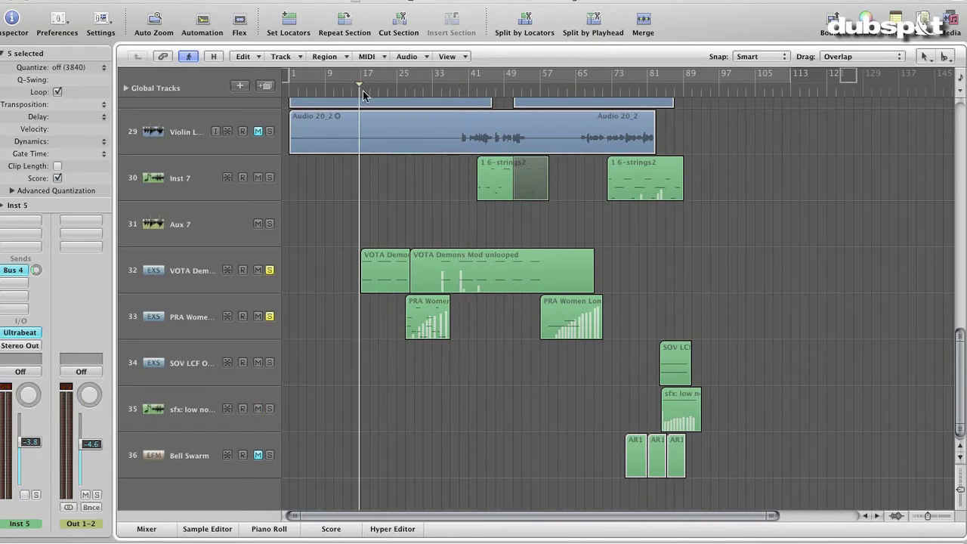
{"action": "left_click", "coordinate": [408, 91]}
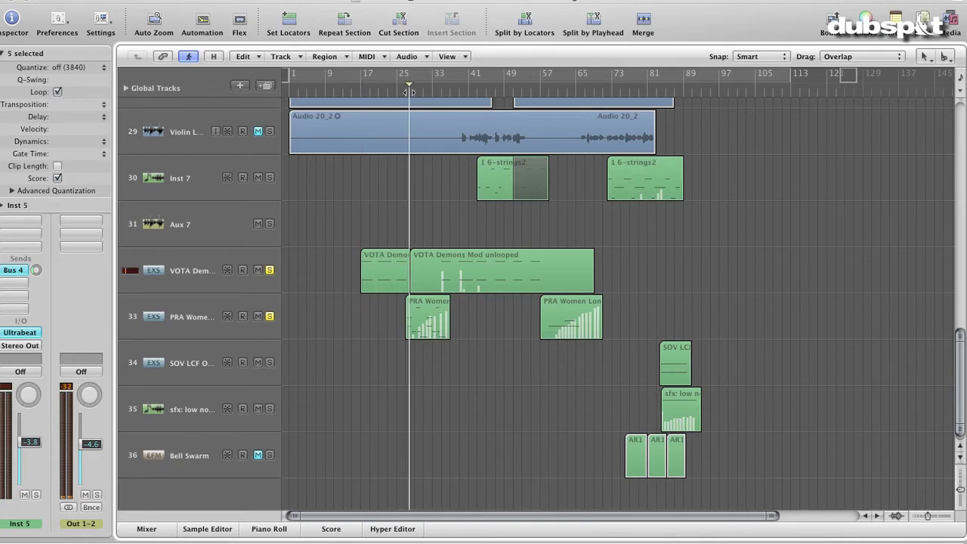
{"action": "left_click", "coordinate": [405, 91]}
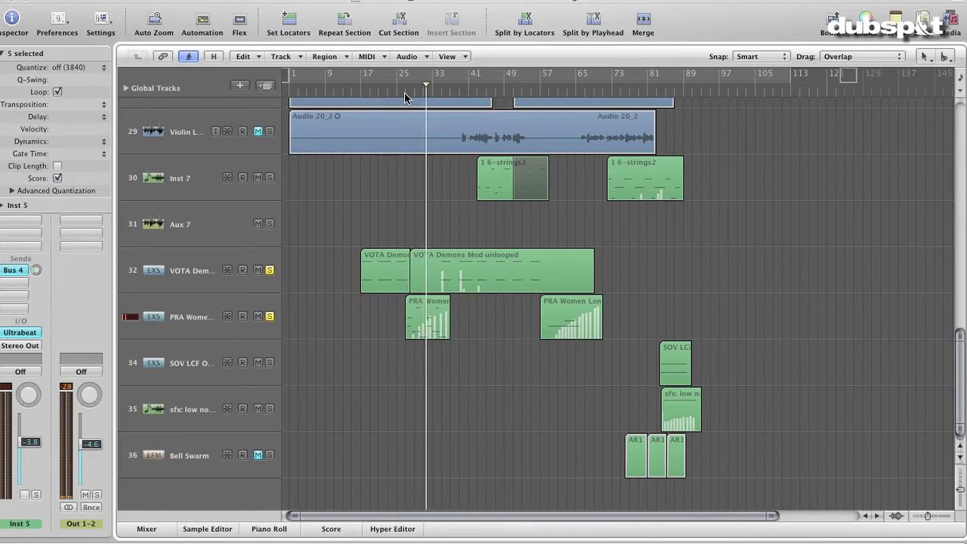
{"action": "left_click", "coordinate": [270, 270]}
Unsolo PRA Women, play from just before bar 81, then select the sfx: low noise rise 2 track
{"action": "left_click", "coordinate": [270, 318]}
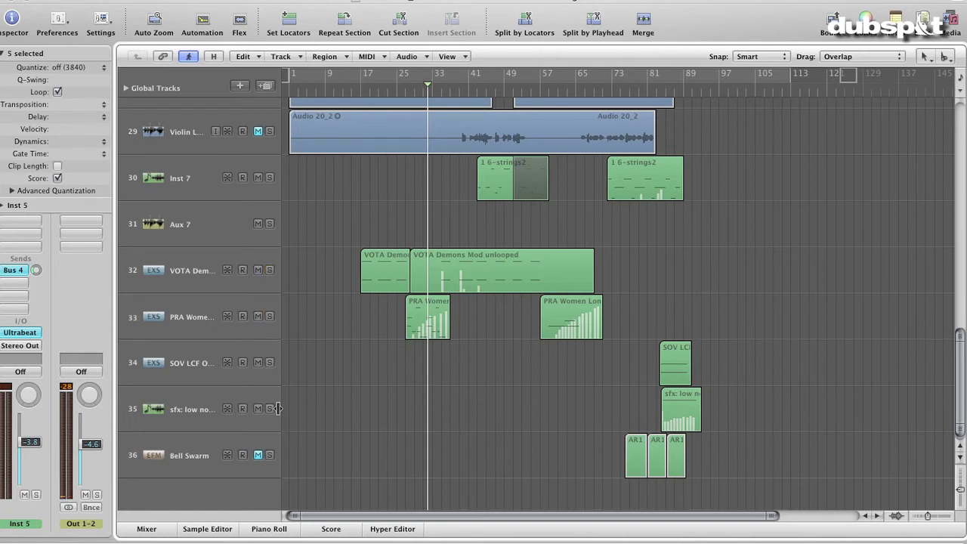
{"action": "left_click", "coordinate": [665, 93]}
{"action": "left_click", "coordinate": [664, 95]}
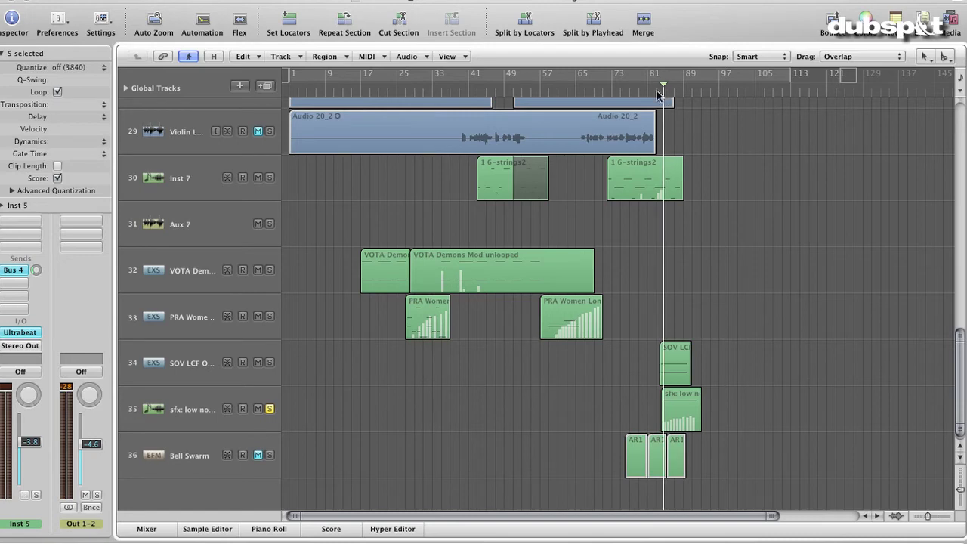
{"action": "key", "text": "space"}
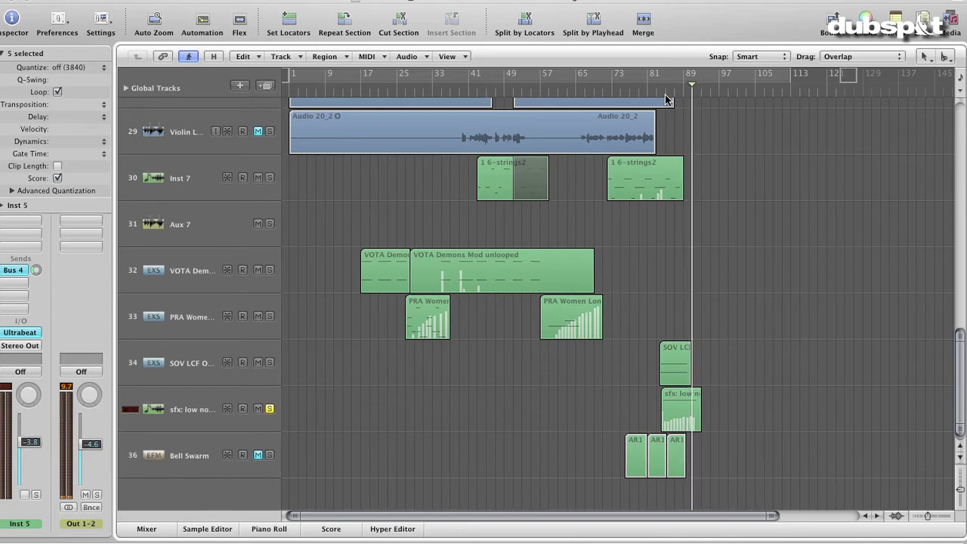
{"action": "left_click", "coordinate": [179, 413]}
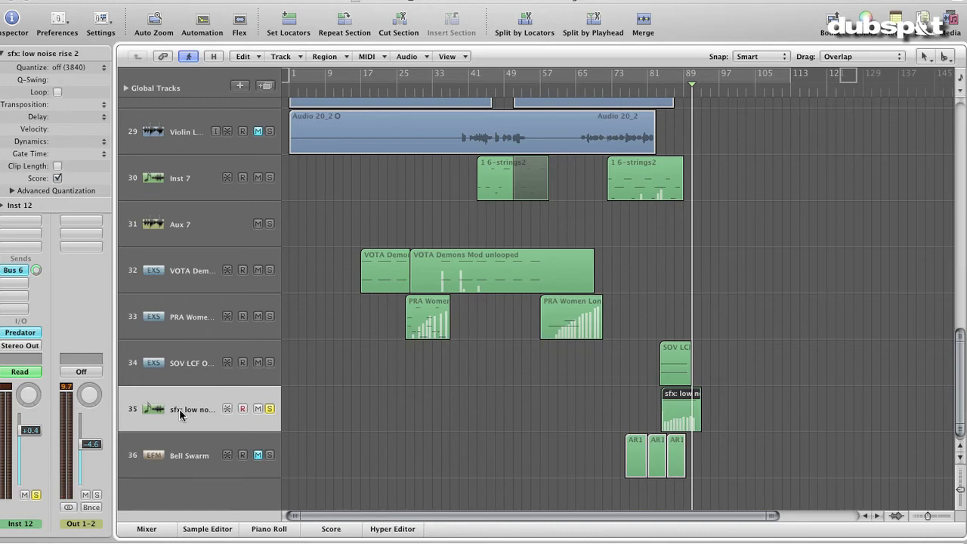
{"action": "scroll", "coordinate": [179, 414], "scroll_direction": "up", "scroll_amount": 15}
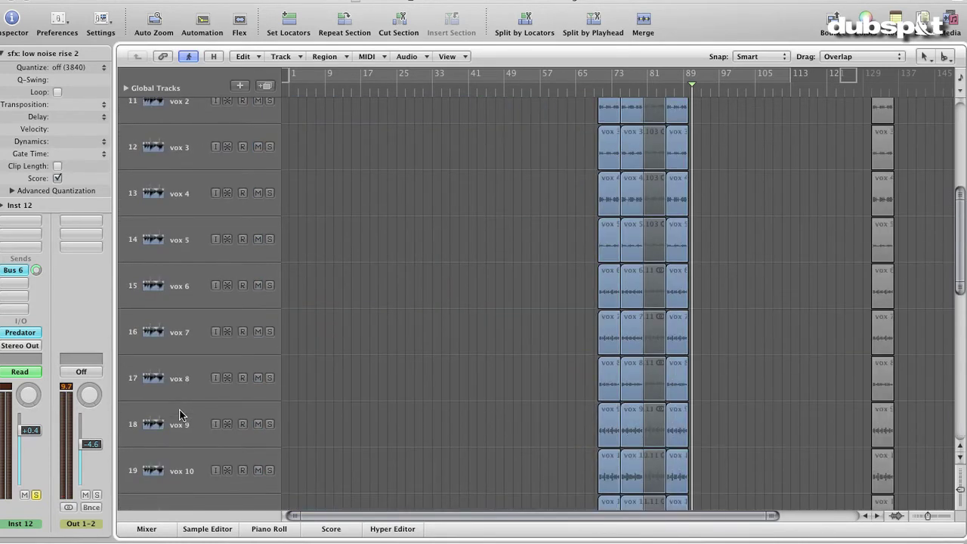
{"action": "scroll", "coordinate": [180, 414], "scroll_direction": "up", "scroll_amount": 5}
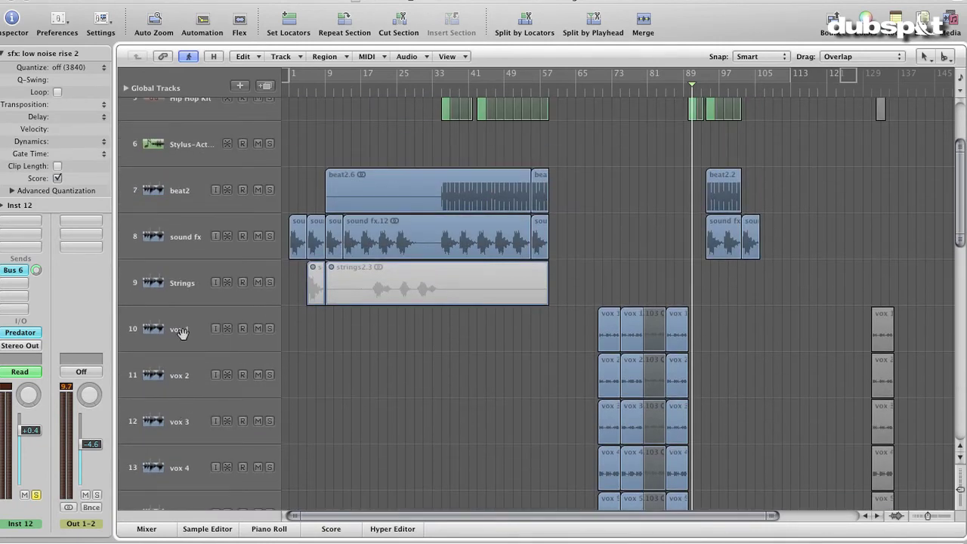
{"action": "left_click", "coordinate": [180, 330]}
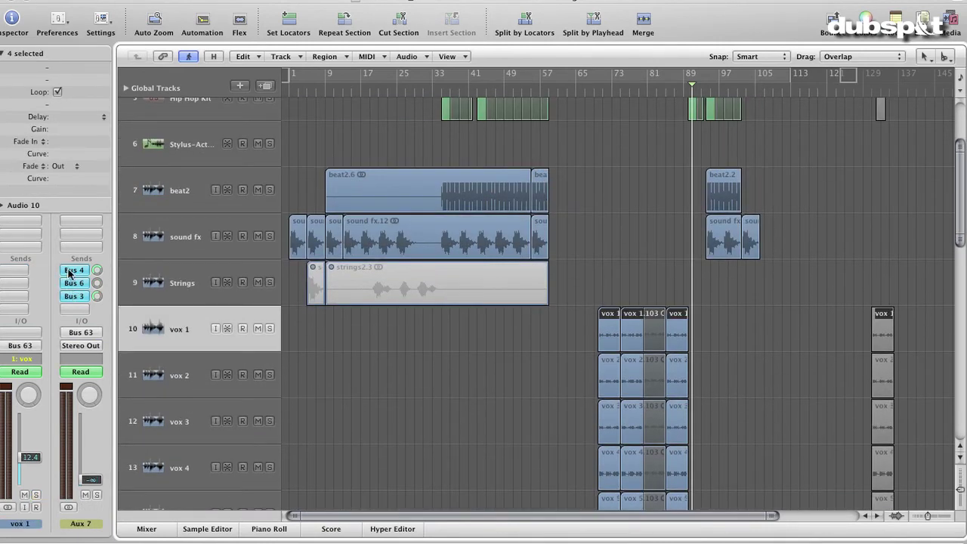
{"action": "left_click", "coordinate": [145, 529]}
Inspect and close Aux 5's RP-Verb and Aux 4's Channel EQ
{"action": "scroll", "coordinate": [217, 440], "scroll_direction": "right", "scroll_amount": 10}
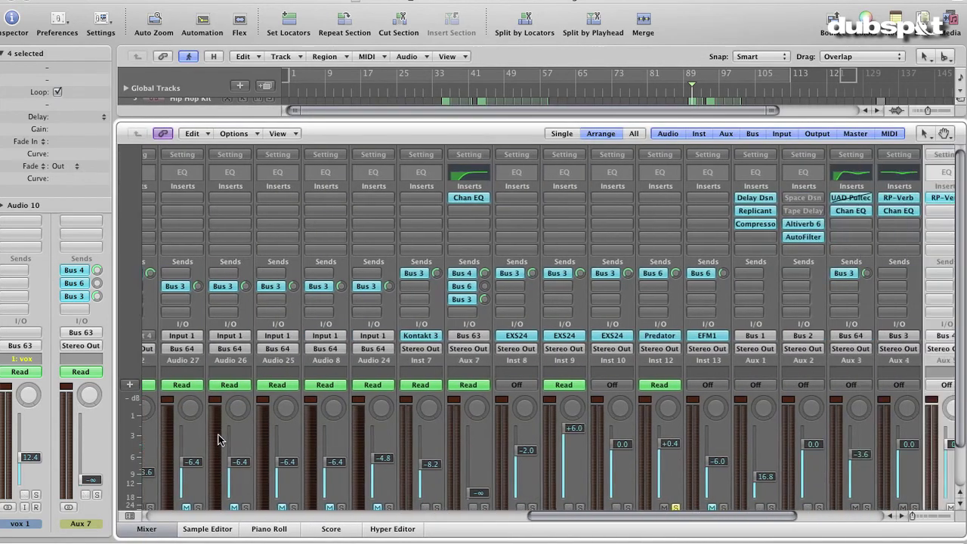
{"action": "scroll", "coordinate": [217, 440], "scroll_direction": "right", "scroll_amount": 1}
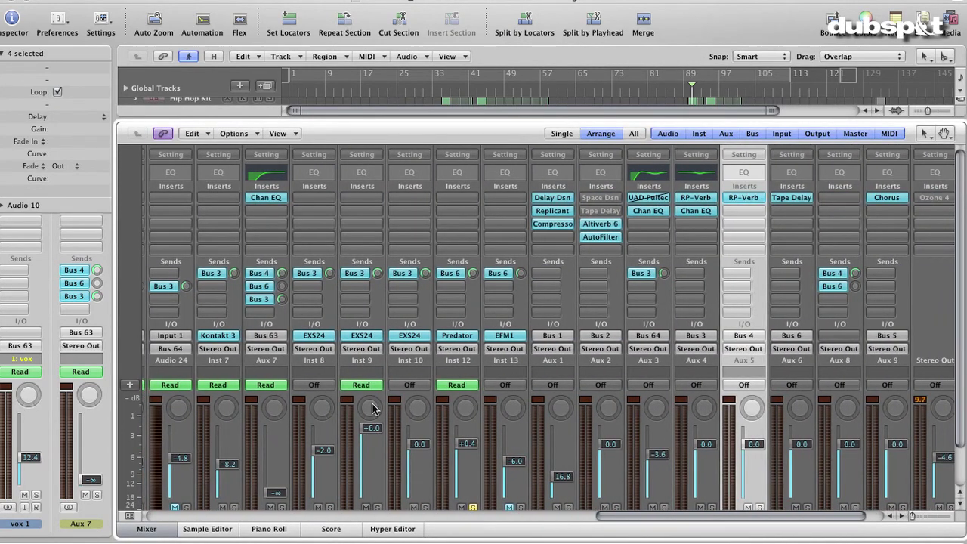
{"action": "left_click", "coordinate": [744, 198]}
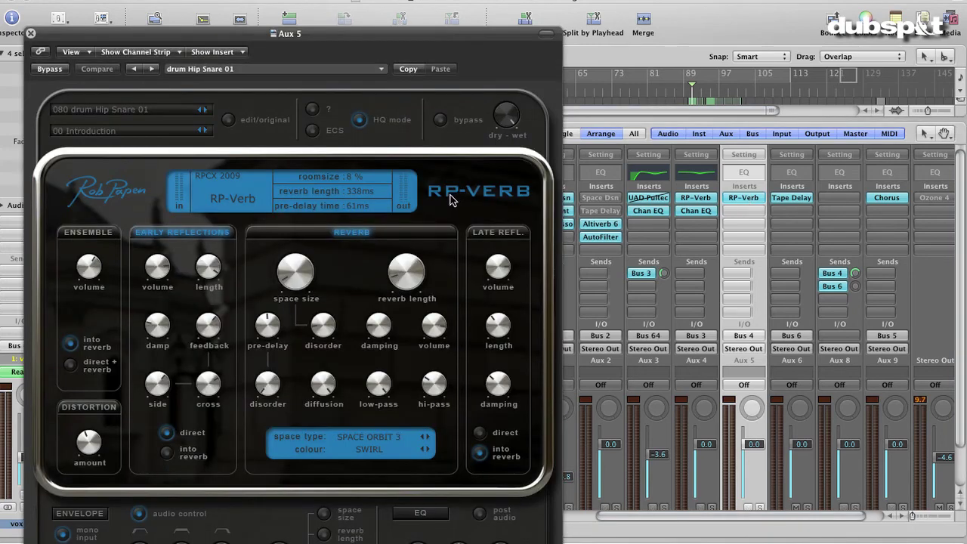
{"action": "left_click_drag", "start_coordinate": [242, 43], "coordinate": [282, 6]}
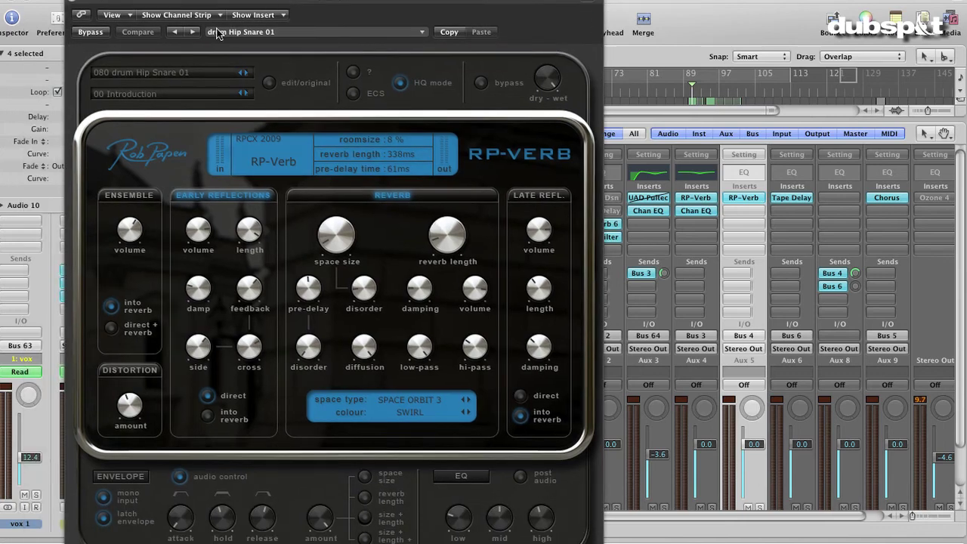
{"action": "left_click", "coordinate": [76, 9]}
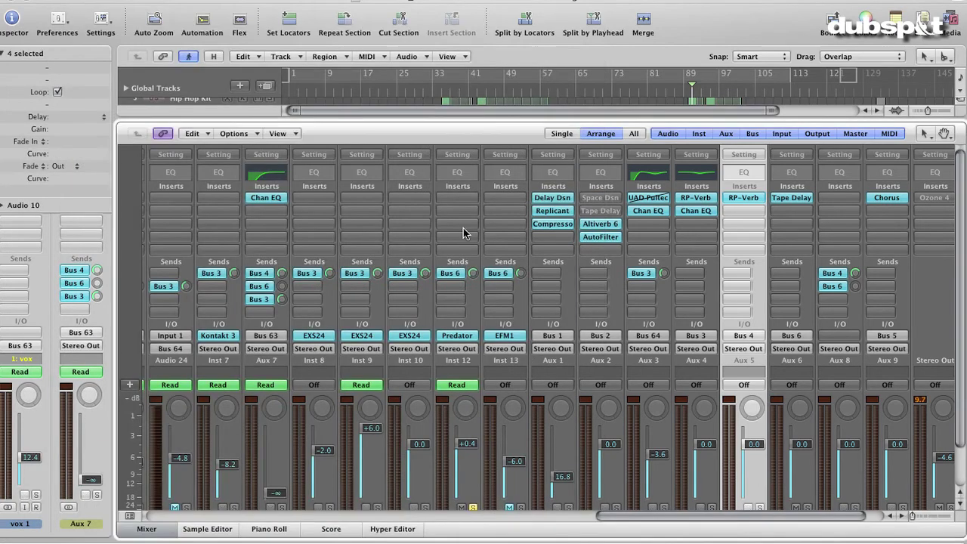
{"action": "left_click", "coordinate": [694, 212]}
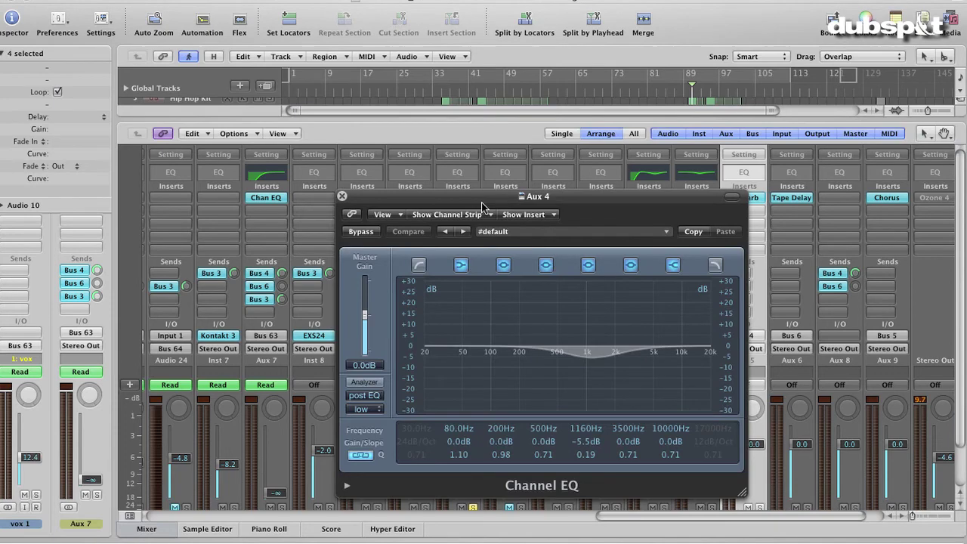
{"action": "left_click", "coordinate": [340, 193]}
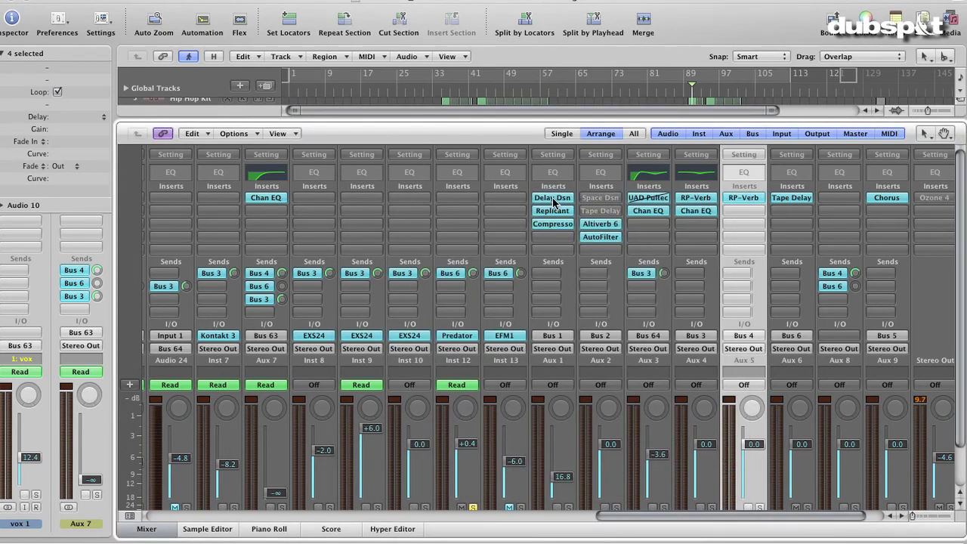
Inspect and close Aux 1's Delay Designer, Aux 6's Tape Delay and Aux 1's Replicant
{"action": "left_click", "coordinate": [552, 198]}
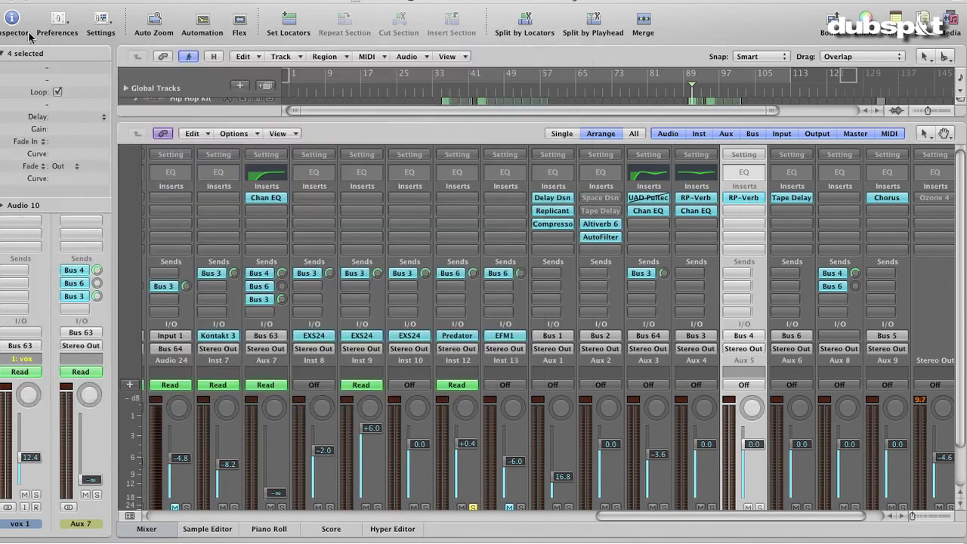
{"action": "left_click", "coordinate": [30, 35]}
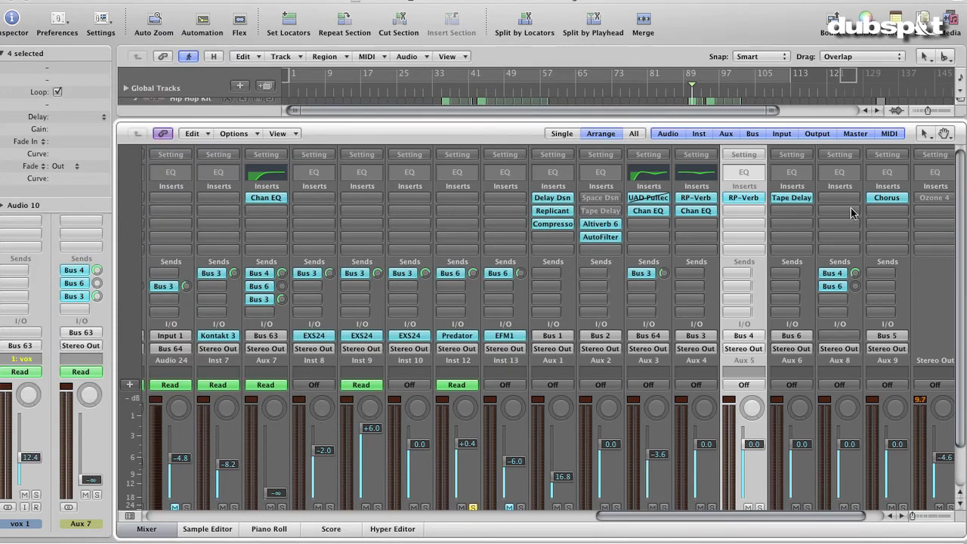
{"action": "left_click", "coordinate": [785, 198]}
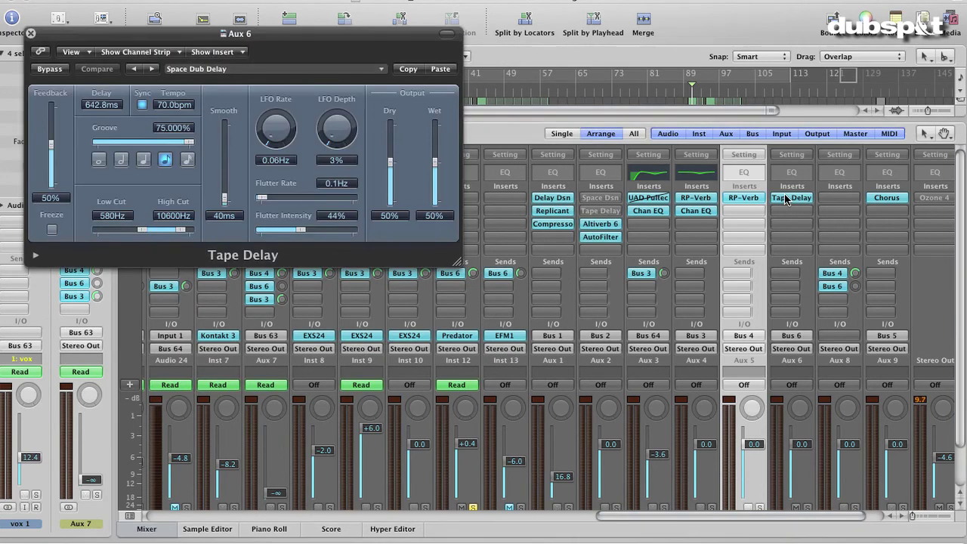
{"action": "left_click", "coordinate": [30, 35]}
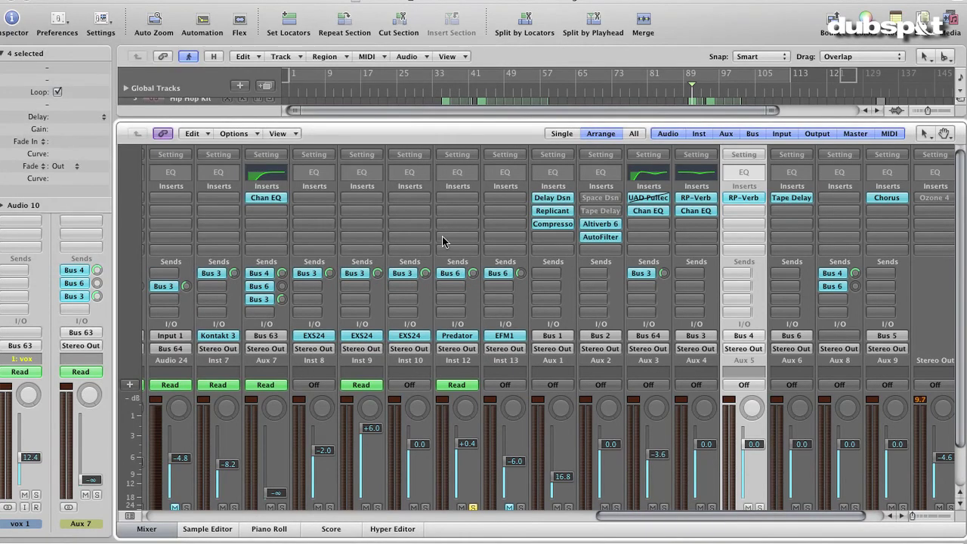
{"action": "left_click", "coordinate": [552, 211]}
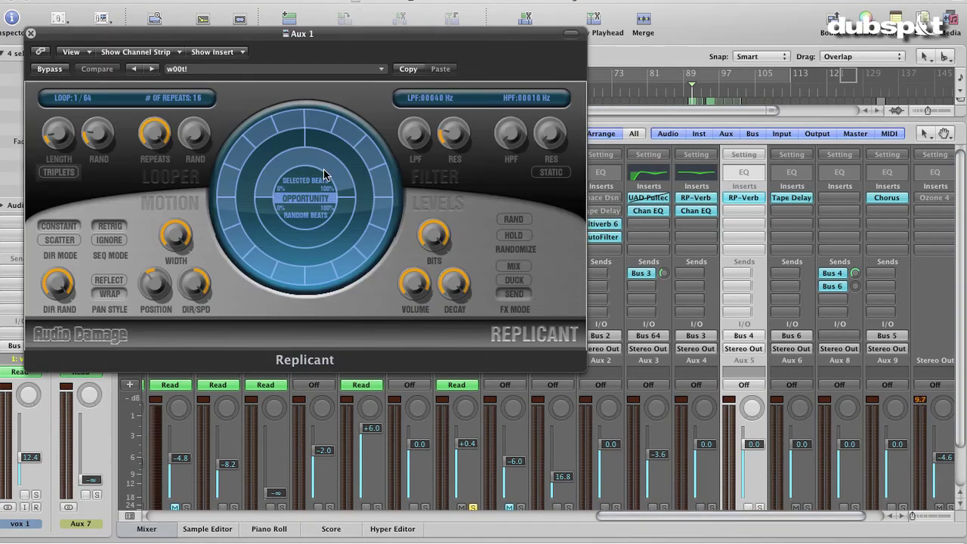
{"action": "left_click", "coordinate": [30, 34]}
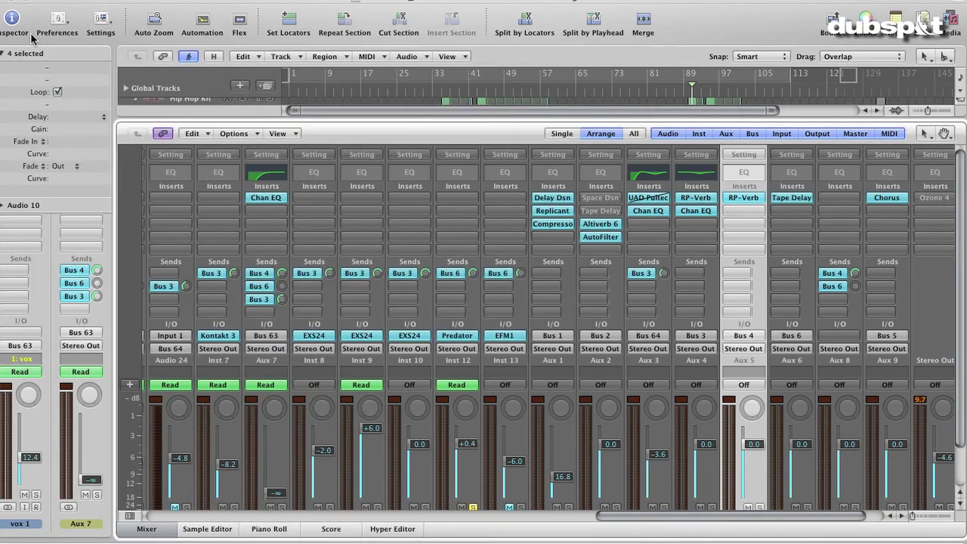
{"action": "scroll", "coordinate": [330, 228], "scroll_direction": "right", "scroll_amount": 3}
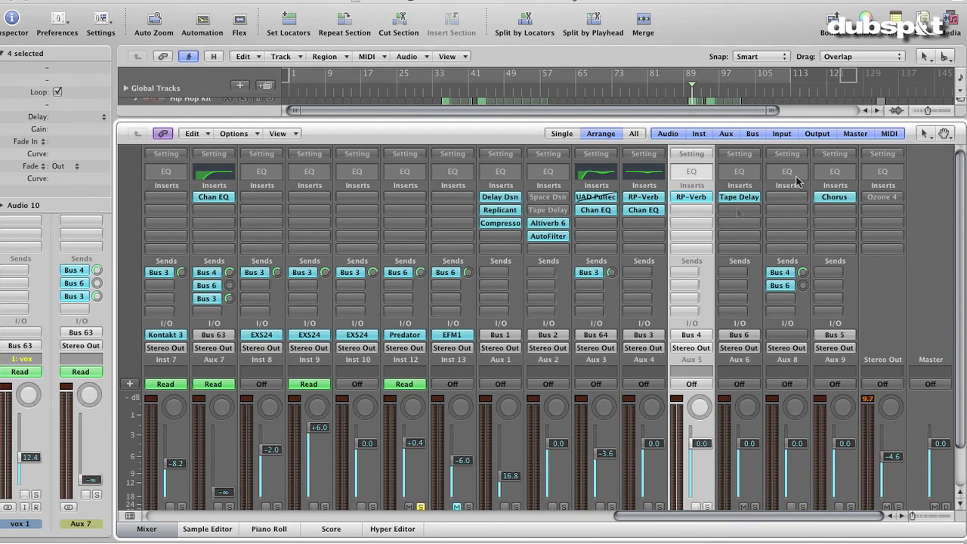